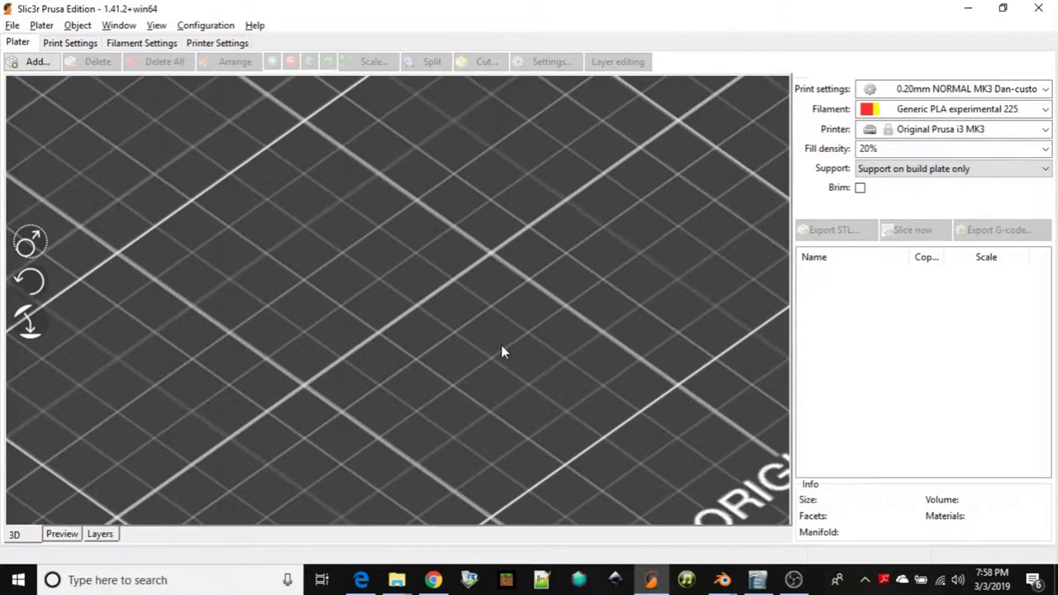
- Load the clock piece I.stl onto the plater and orbit to a top-down view
click(38, 64)
click(157, 172)
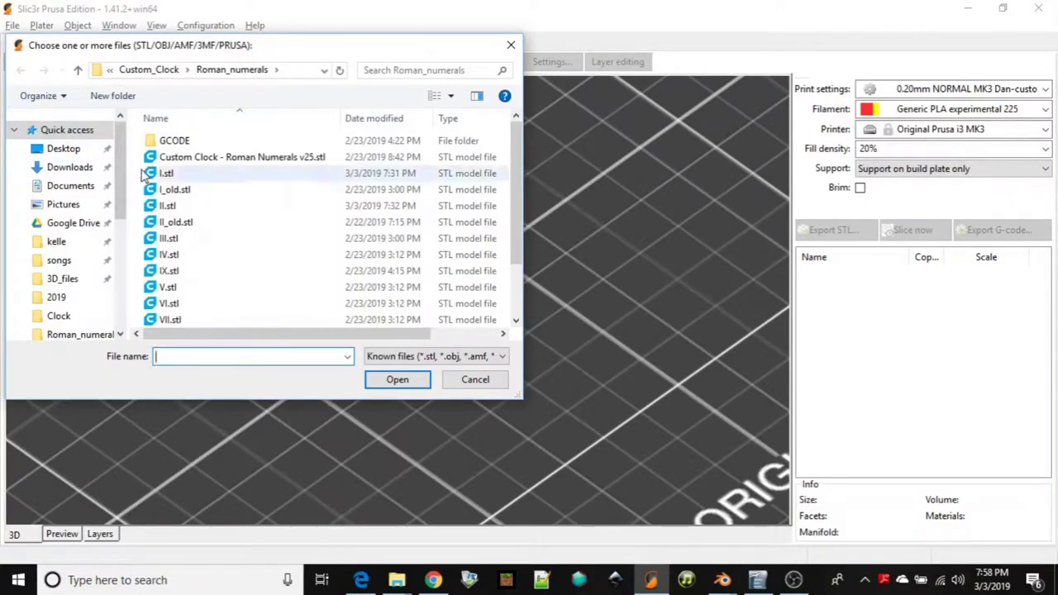
double_click(157, 172)
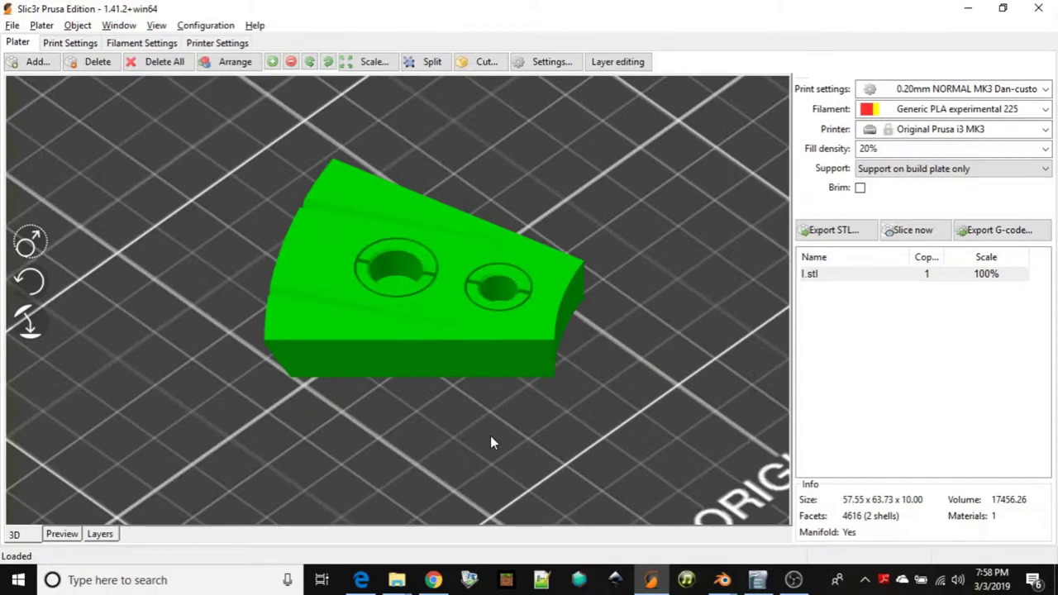
key(3)
drag(459, 399, 461, 428)
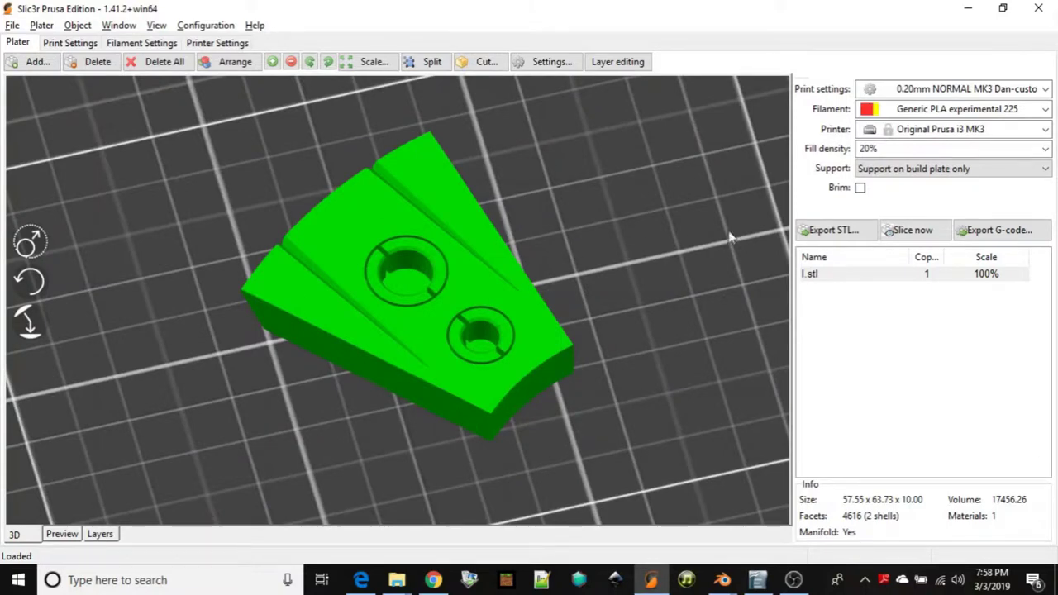
- Split I.stl, delete the large base part, and slice the remaining numeral
click(429, 64)
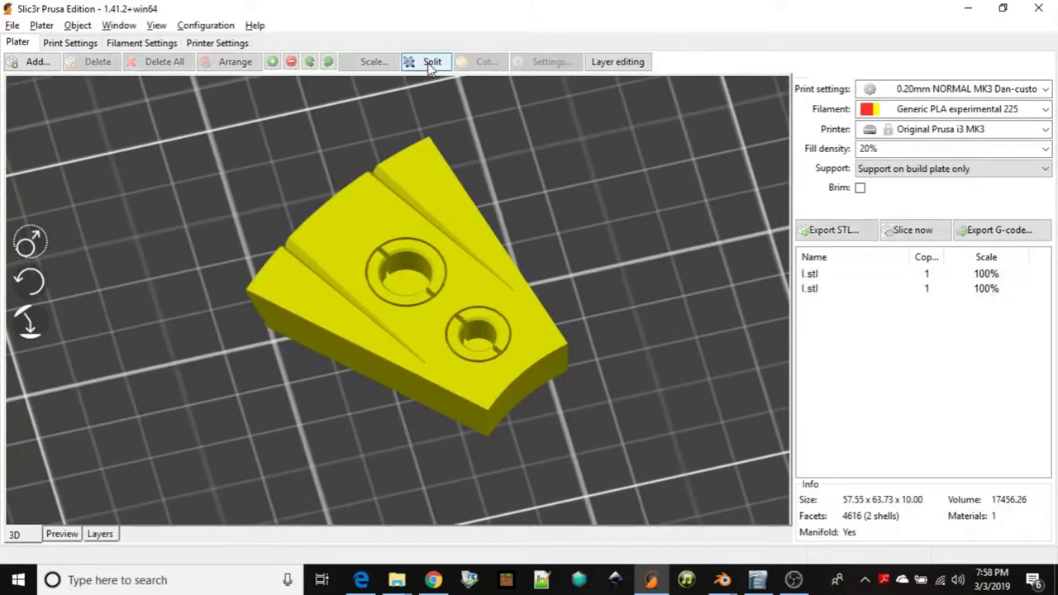
click(817, 276)
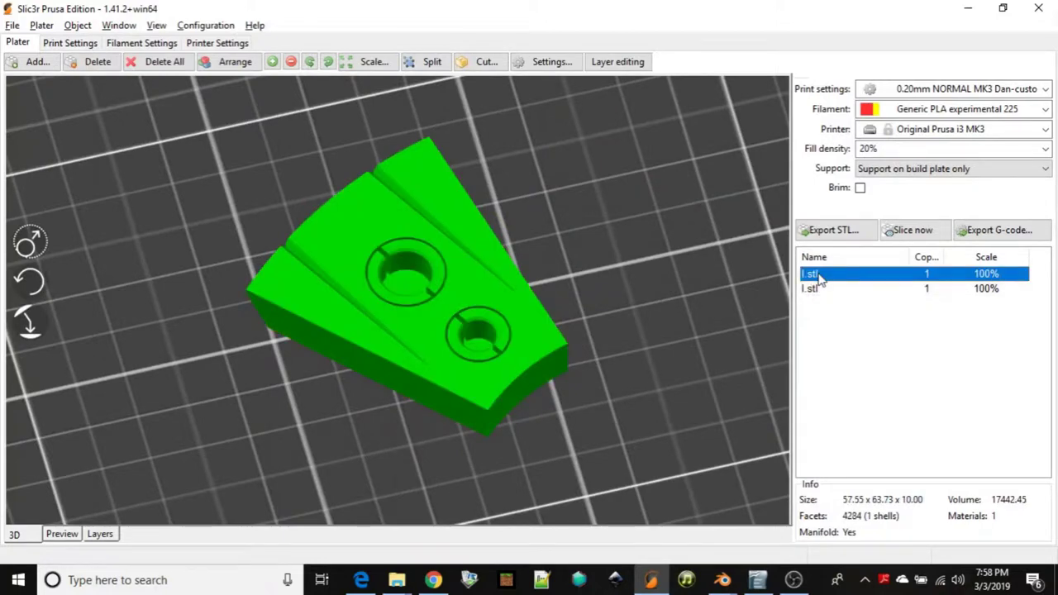
key(Delete)
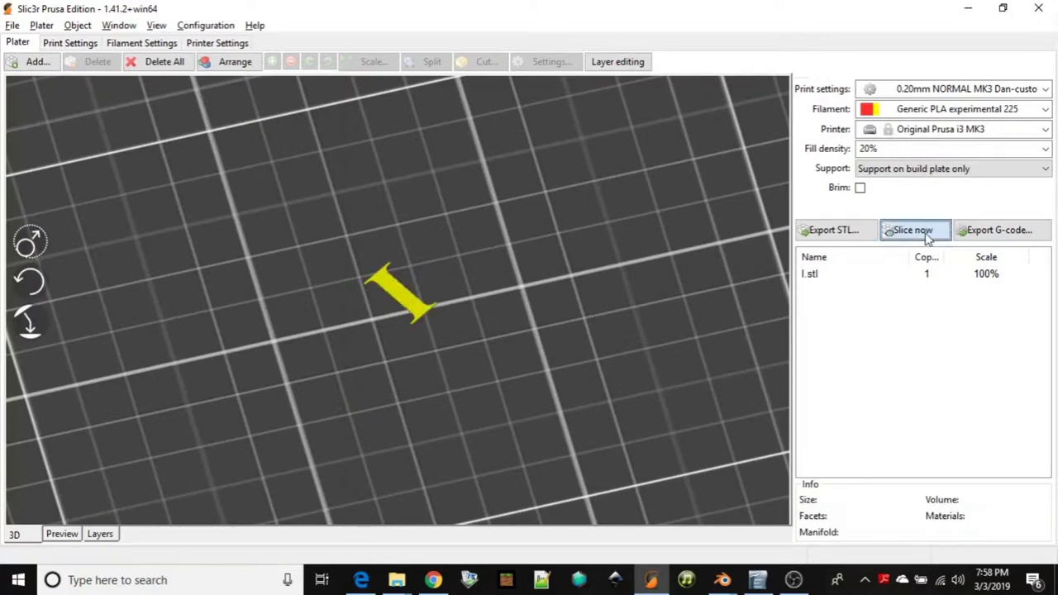
click(66, 534)
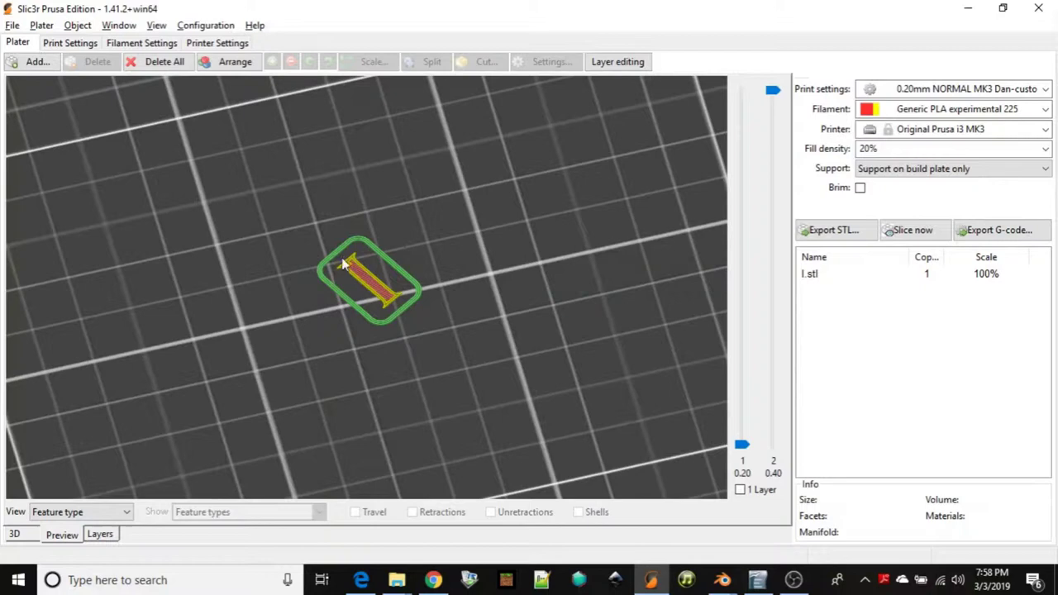
- Set skirt Loops (minimum) to 0 in Print Settings and re-slice the numeral
click(85, 43)
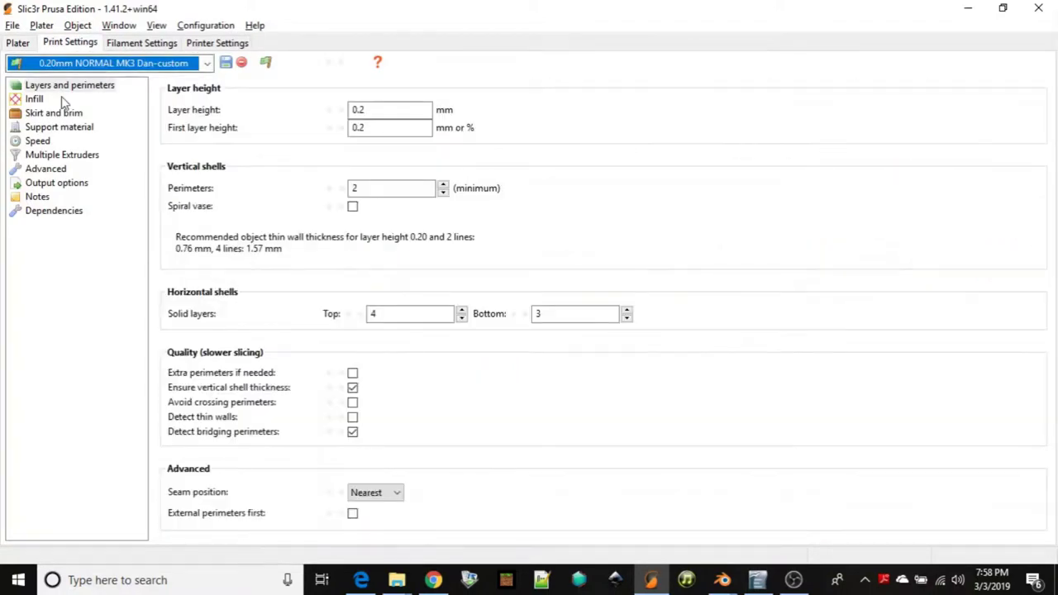
click(59, 113)
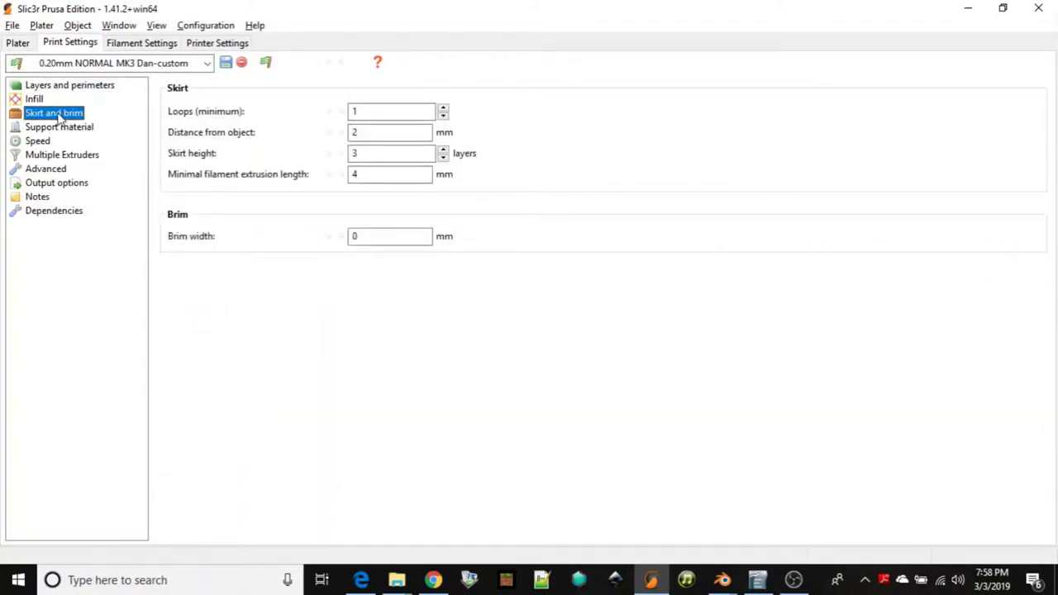
click(442, 117)
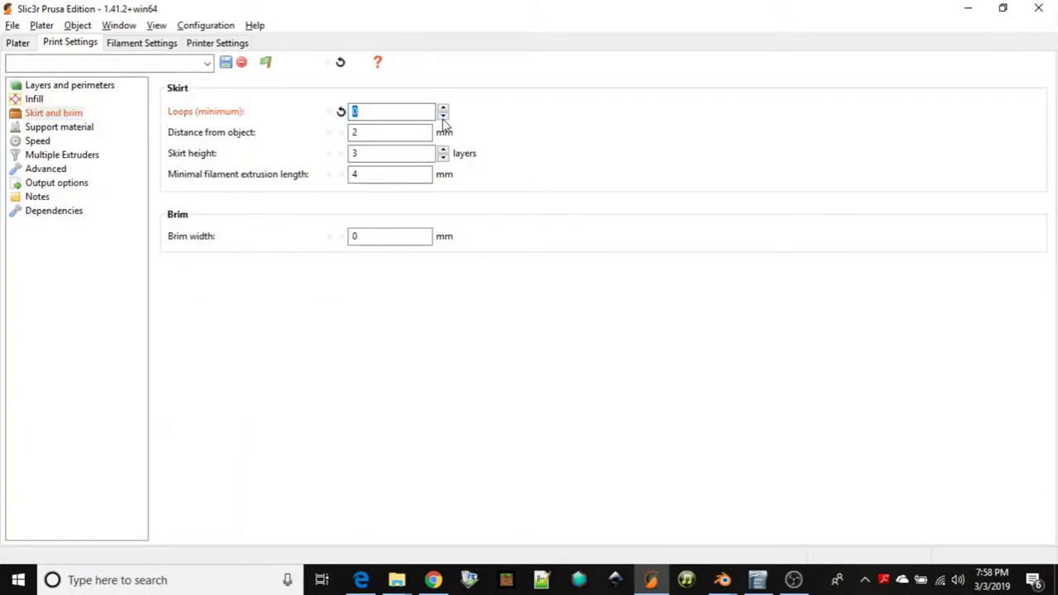
click(30, 44)
click(901, 233)
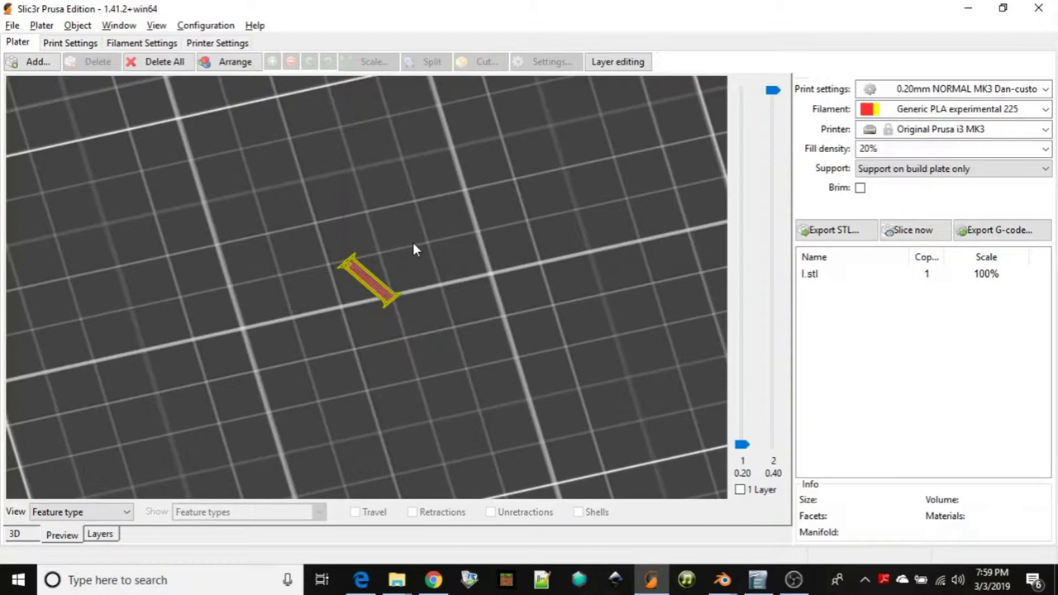
- Change the print layer height to 0.3 mm and re-slice the numeral
click(70, 43)
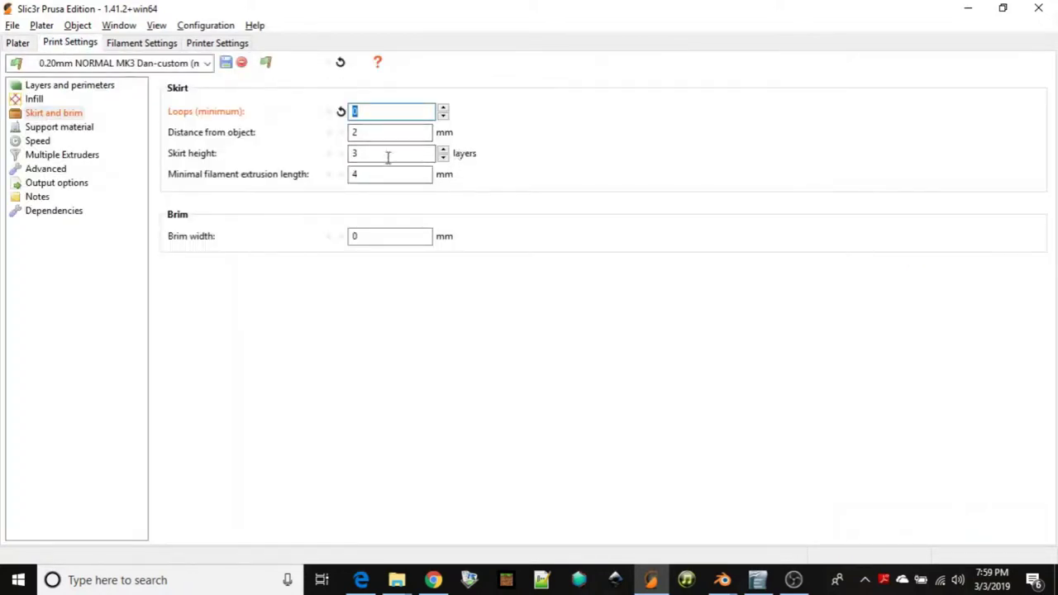
click(77, 88)
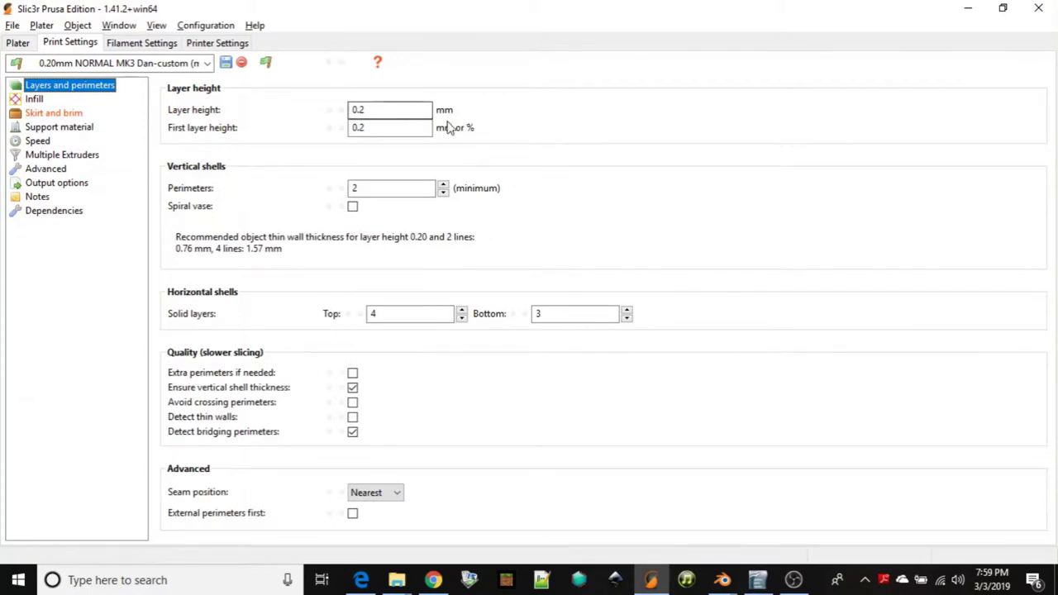
click(395, 111)
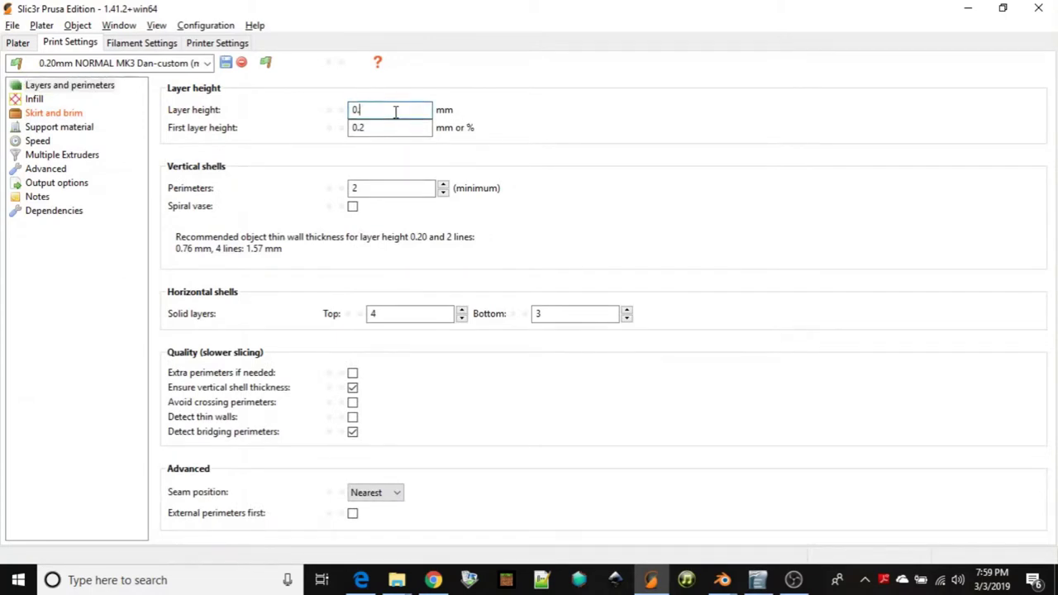
text(3)
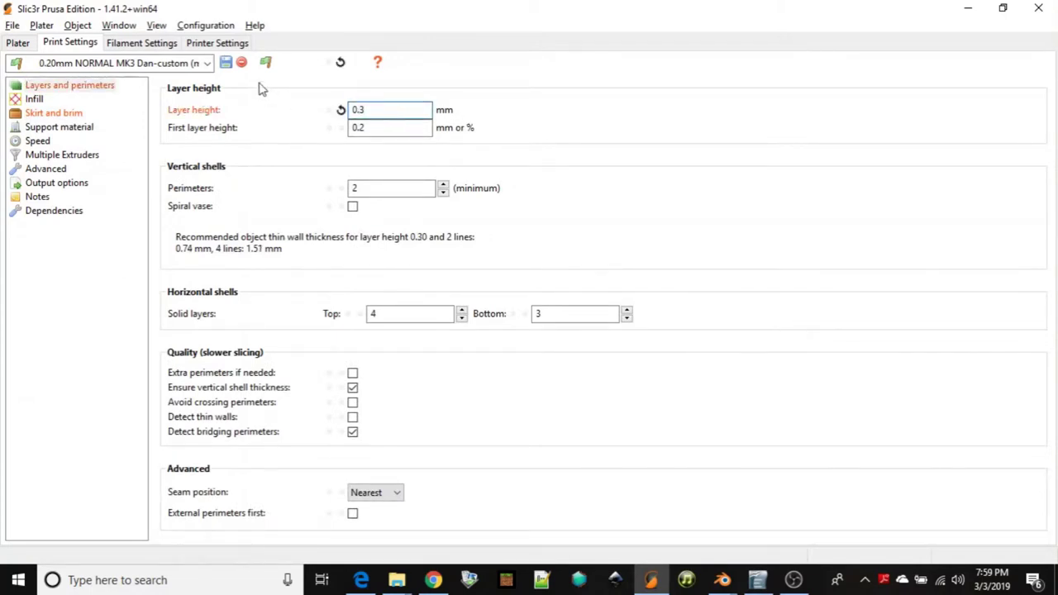
click(18, 42)
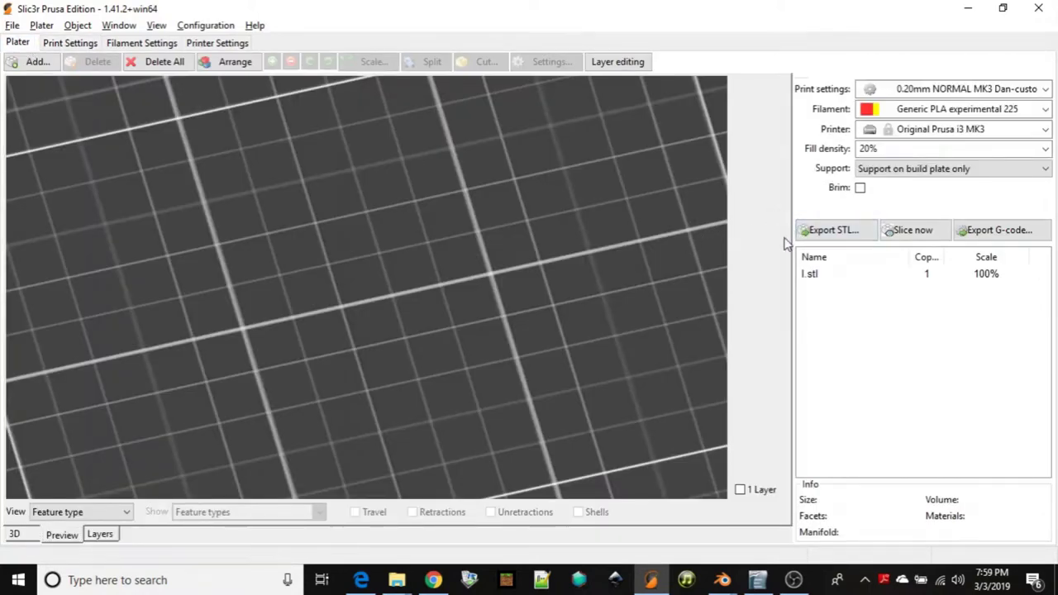
click(901, 232)
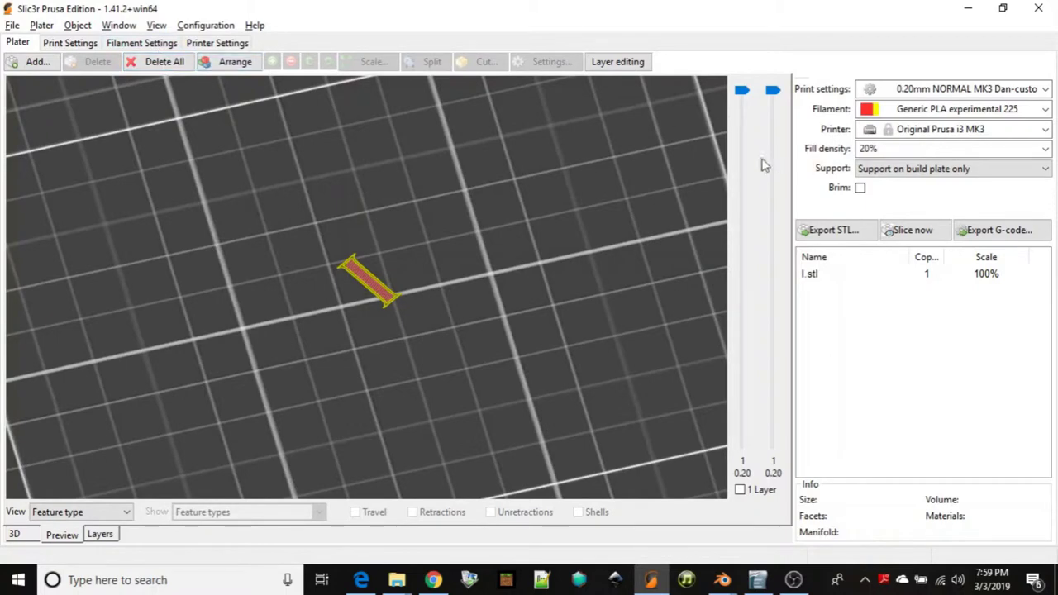
- Clear the bed and reload I.stl, returning to the 3D model view
click(158, 62)
click(33, 62)
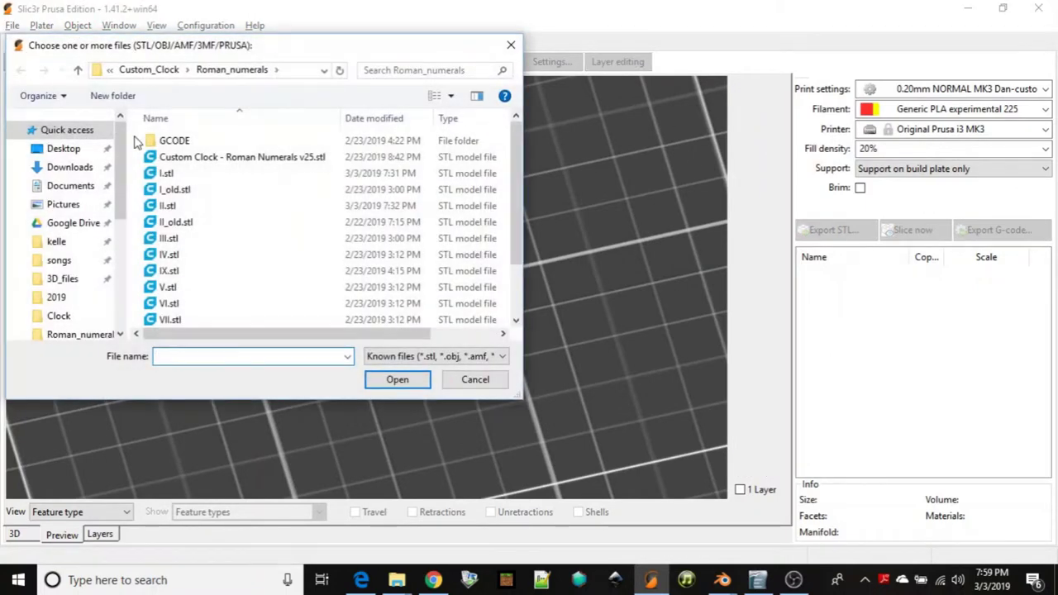
double_click(166, 173)
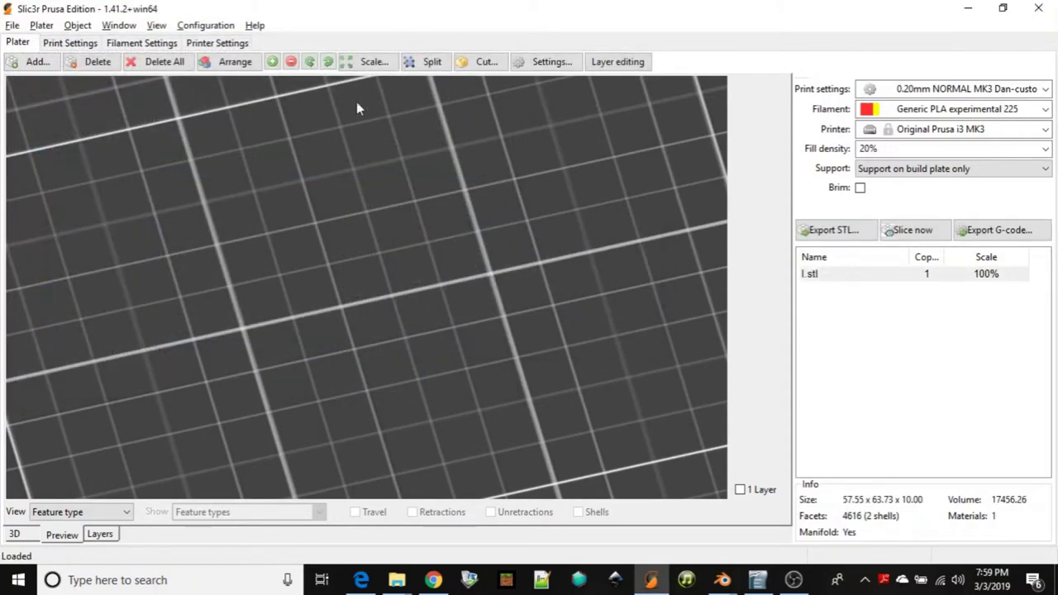
click(15, 537)
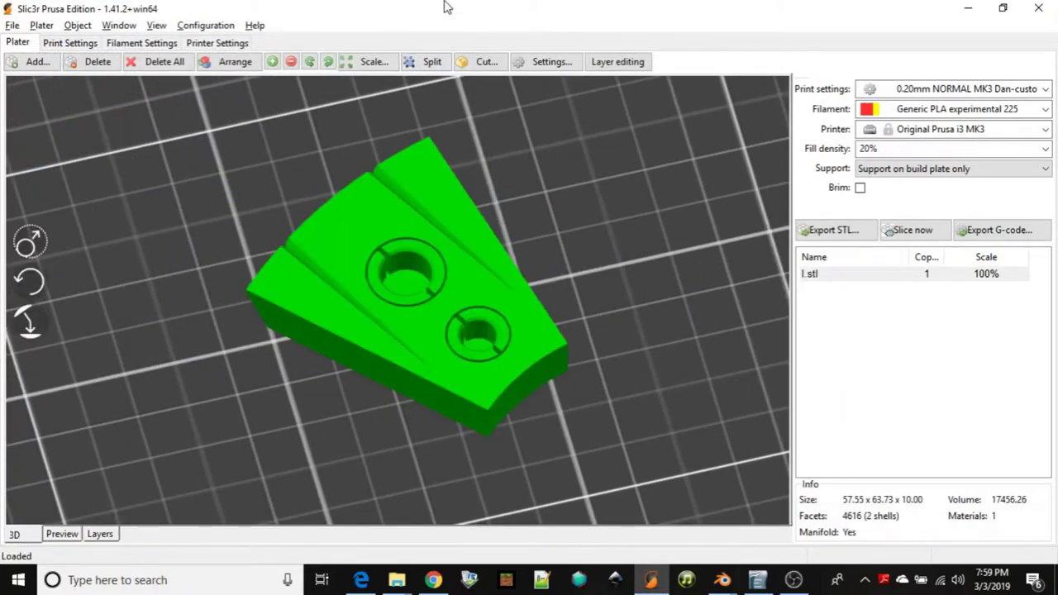
- Split I.stl and delete the thin numeral part, keeping only the base in top view
click(432, 62)
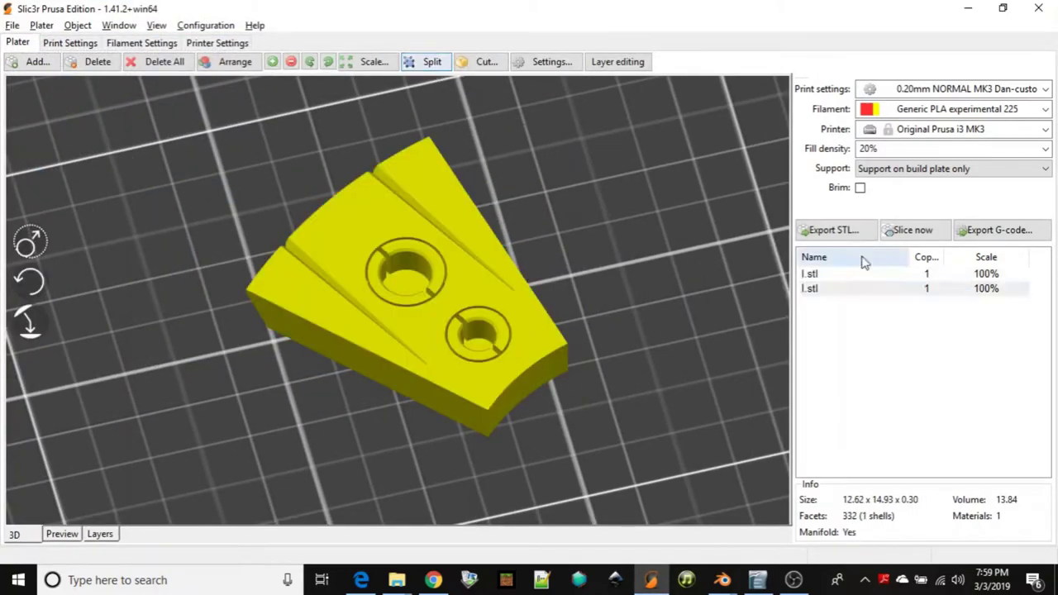
click(810, 289)
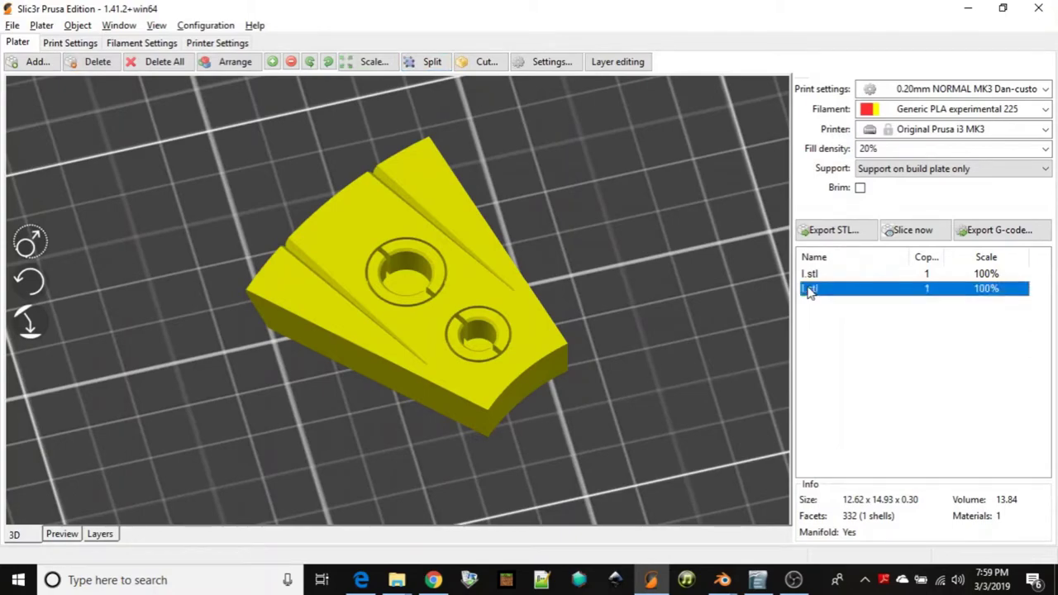
click(666, 454)
drag(652, 487, 644, 397)
click(809, 290)
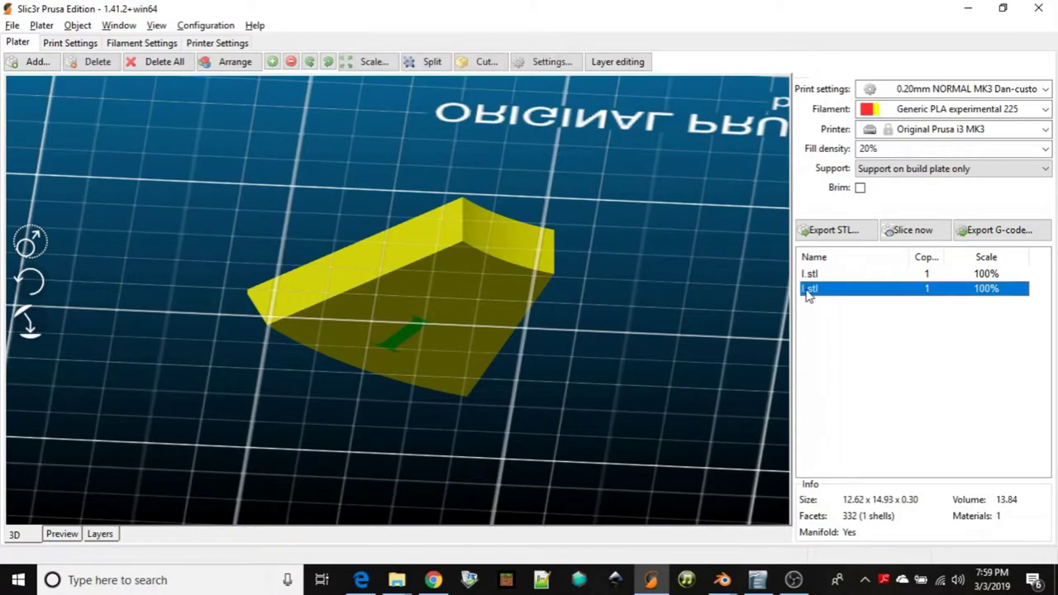
key(Delete)
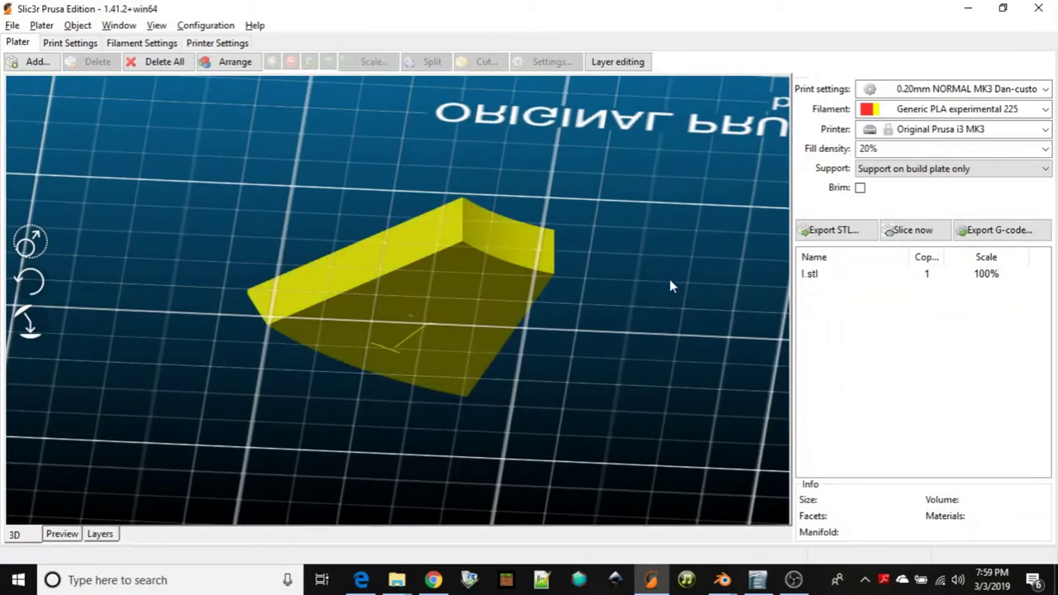
drag(668, 284, 667, 355)
- Slice the base and preview its first two layers showing the I-shaped recess
click(899, 231)
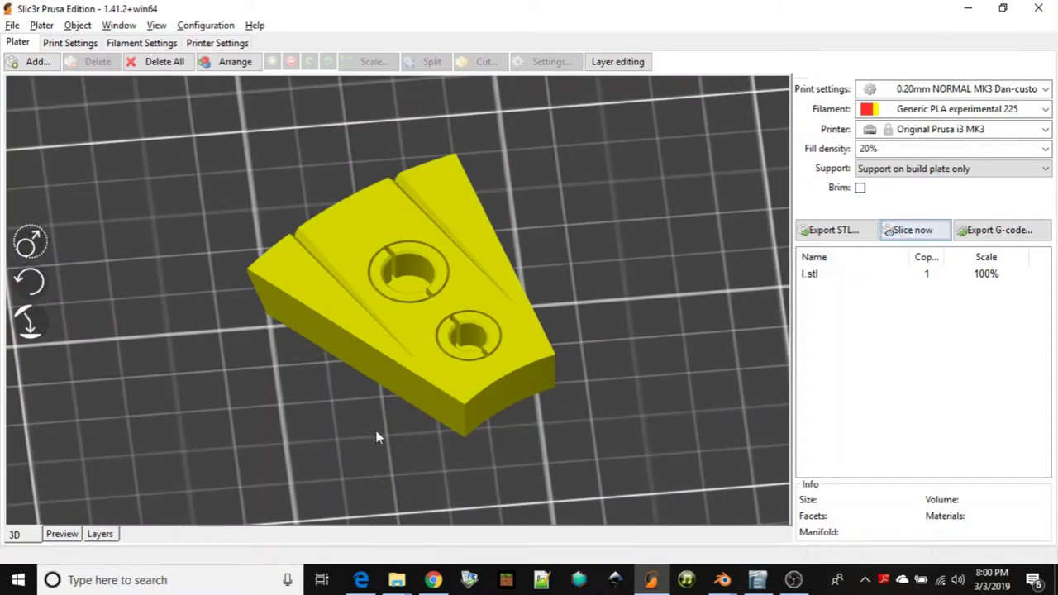
click(68, 536)
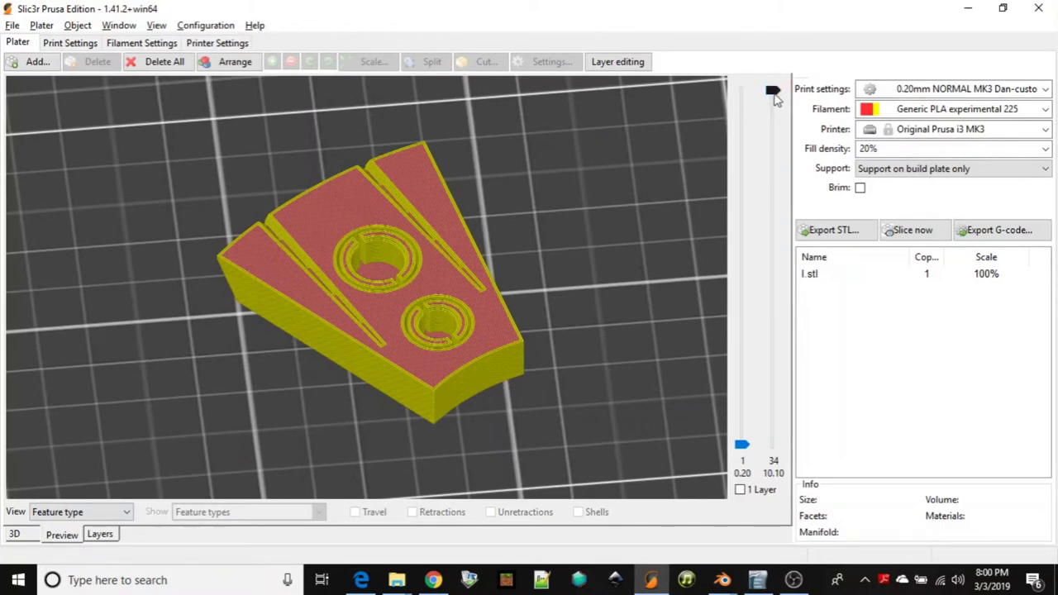
drag(772, 90, 761, 453)
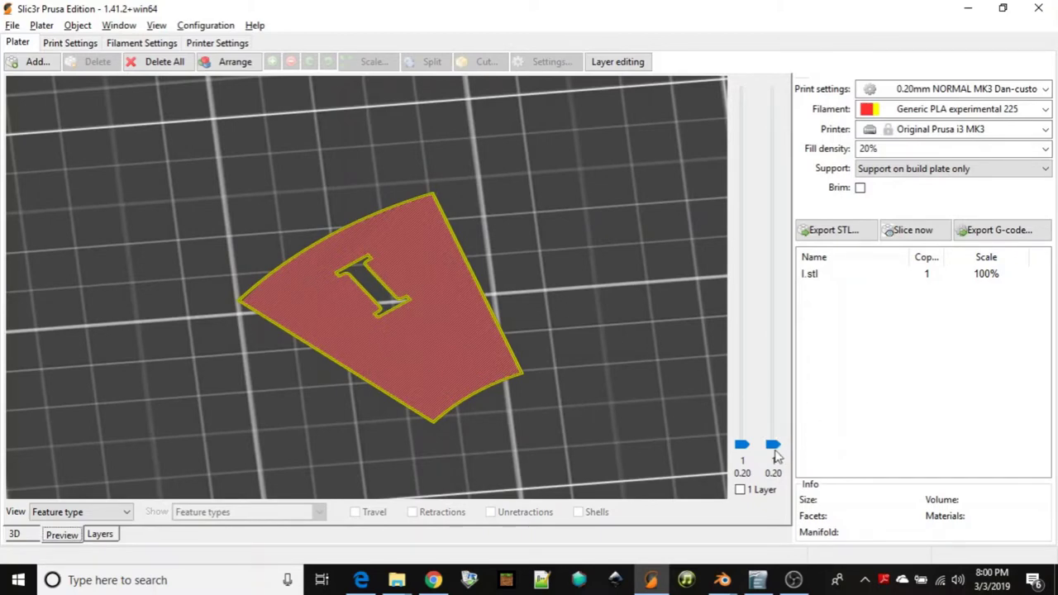
drag(773, 446, 773, 434)
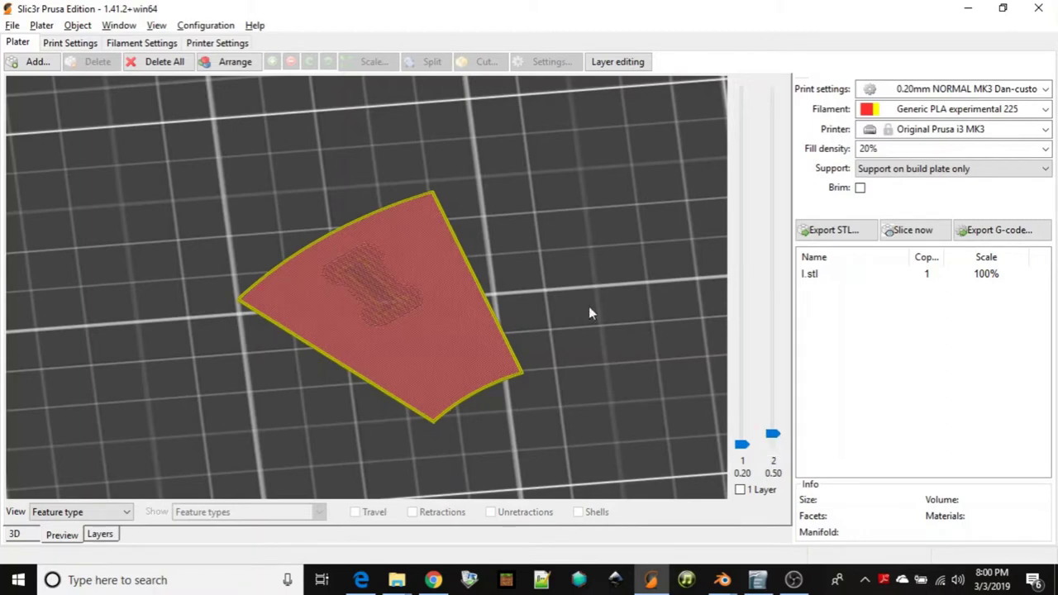